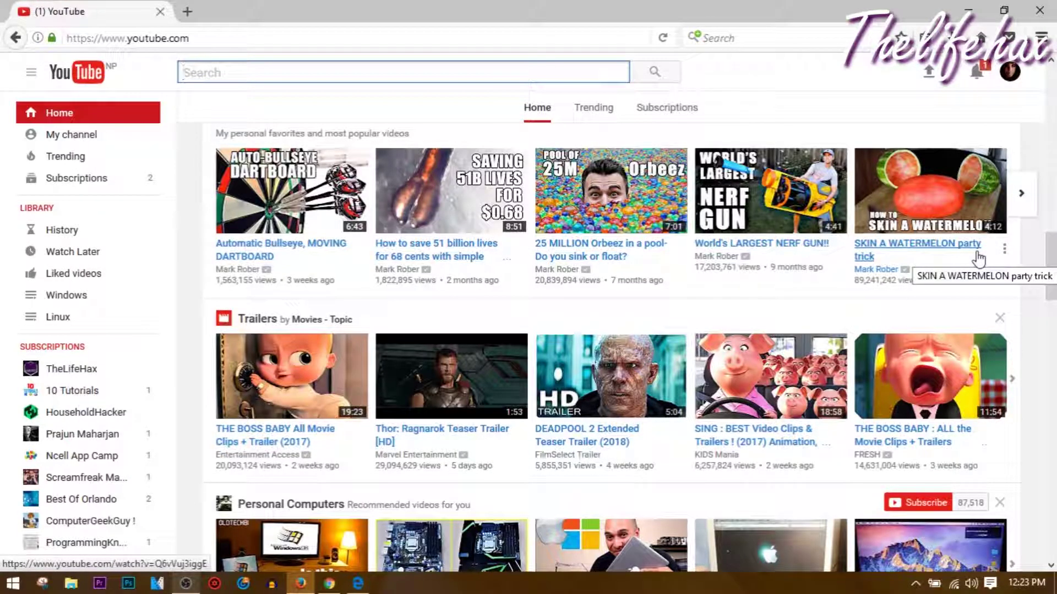
Scroll back up the YouTube home page in Firefox.
scroll(980, 257, up, 5)
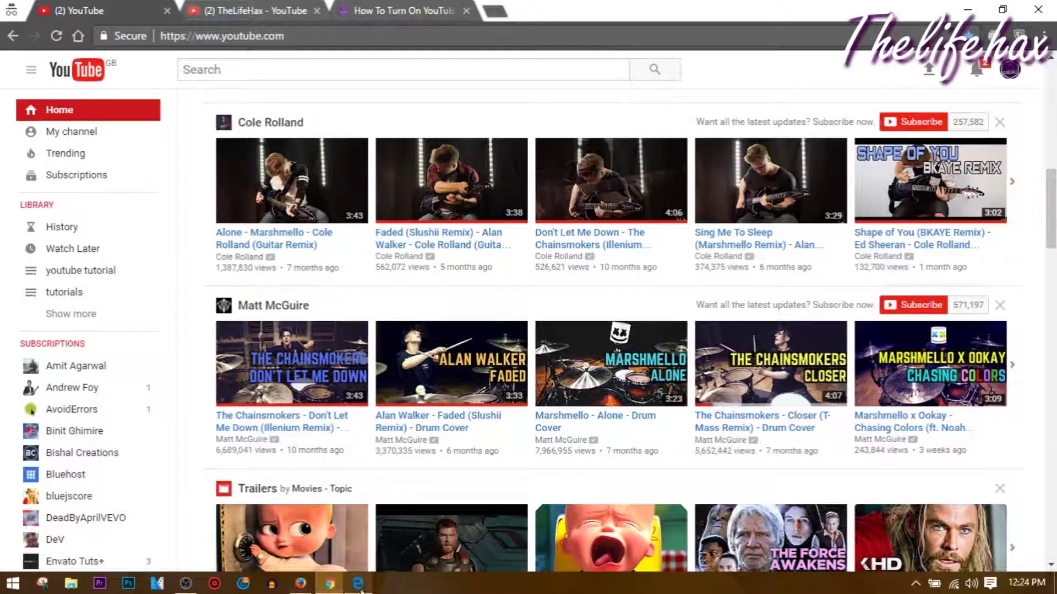
mouse_move(301, 588)
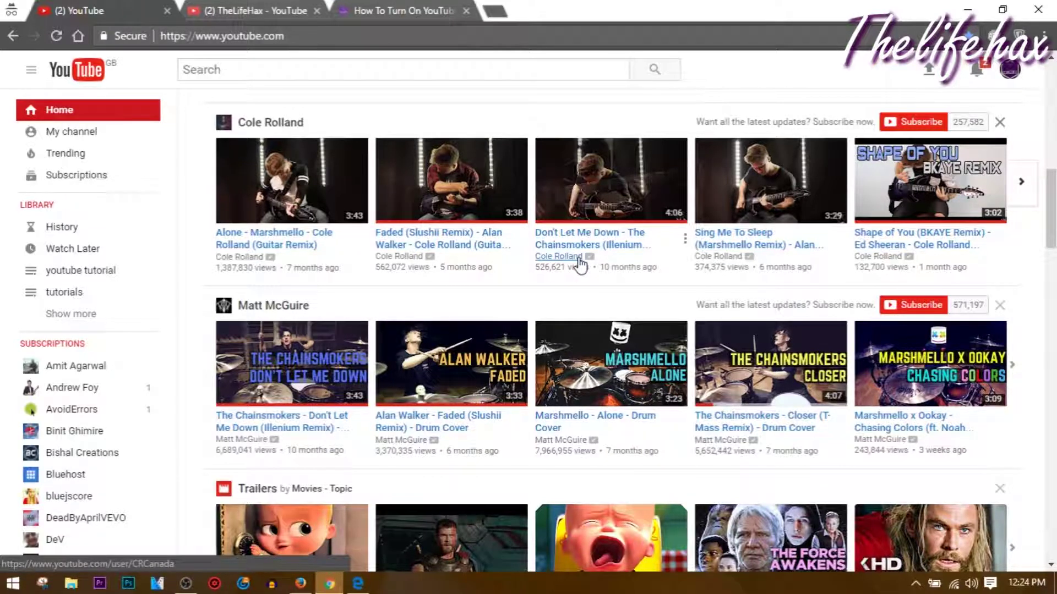
Open Chrome's developer console with Ctrl+Shift+J and clear its two Push API errors.
key(ctrl+shift+j)
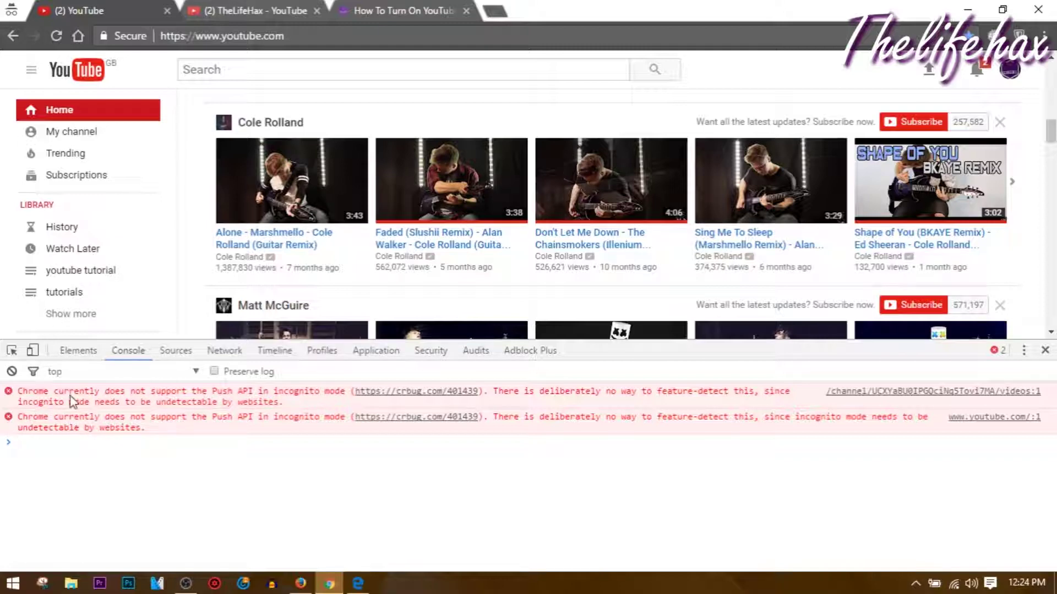
click(12, 371)
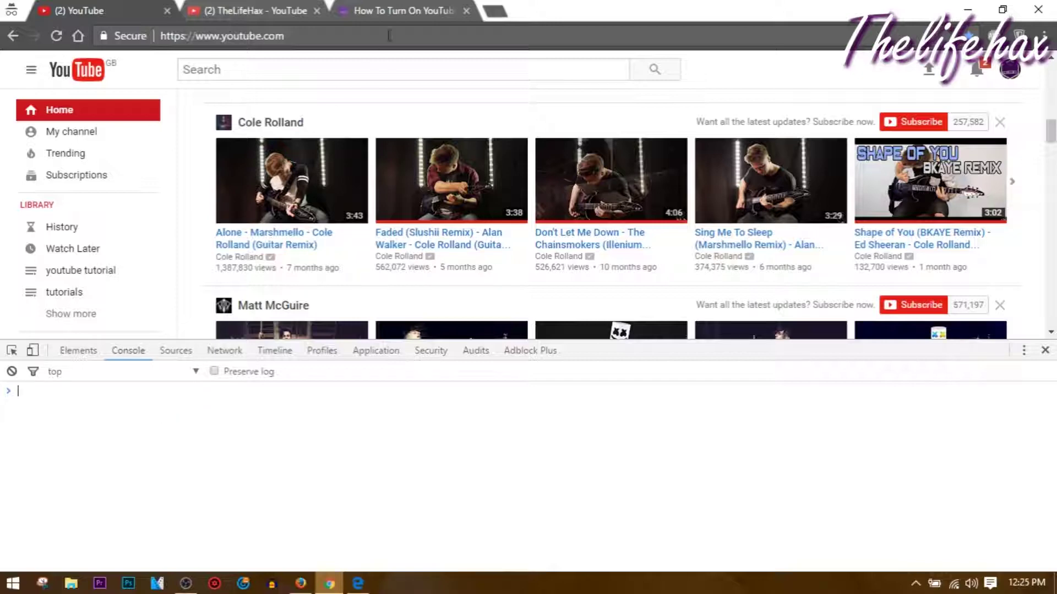
Copy the article's VISITOR_INFO1_LIVE document.cookie line and return to the YouTube console prompt.
click(405, 8)
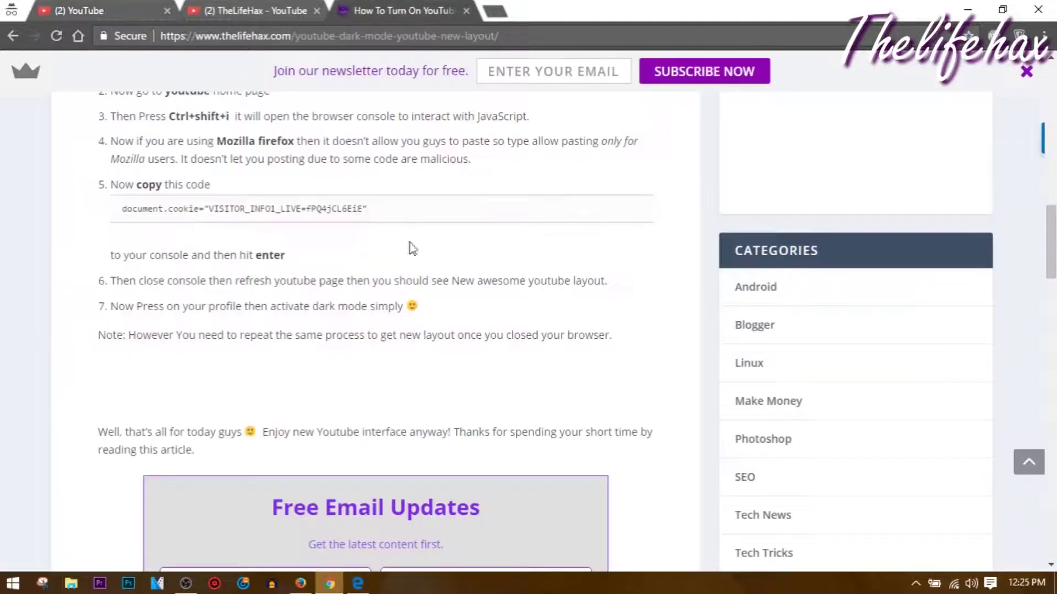
scroll(413, 206, up, 4)
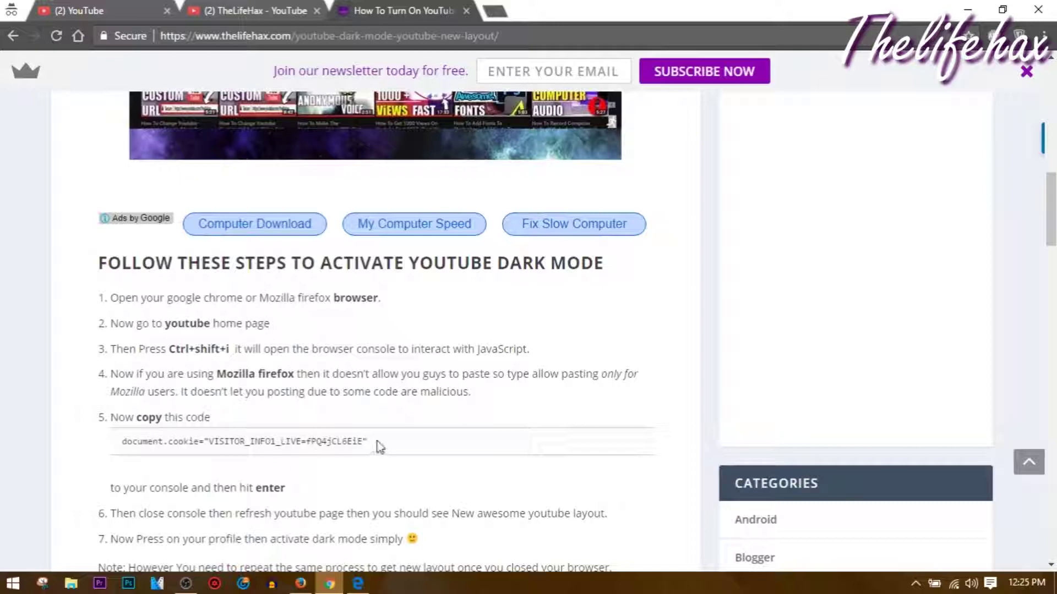
drag(381, 442, 118, 445)
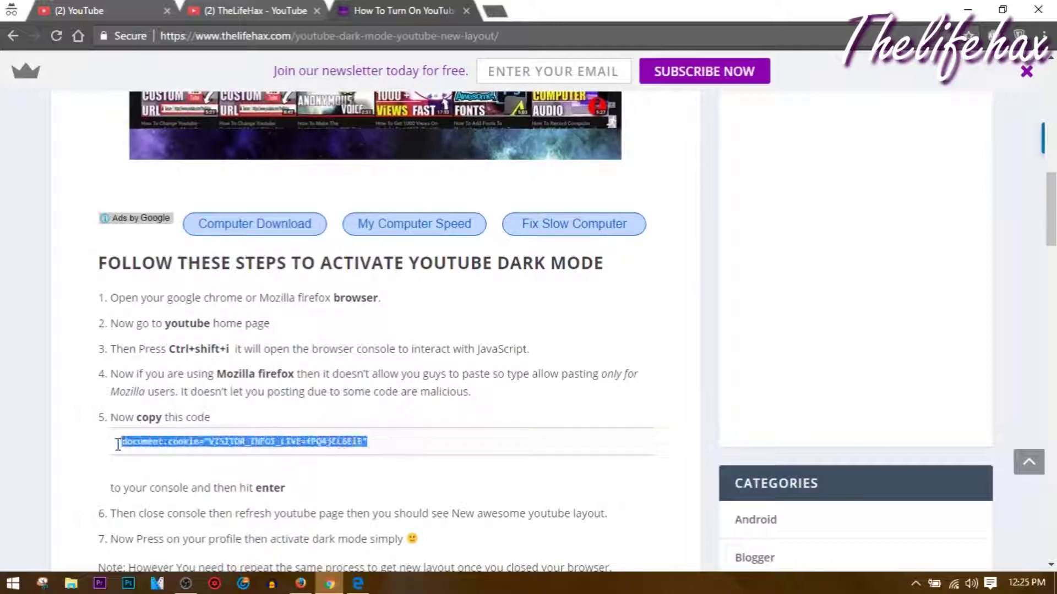
right_click(192, 448)
click(236, 453)
double_click(221, 441)
triple_click(220, 441)
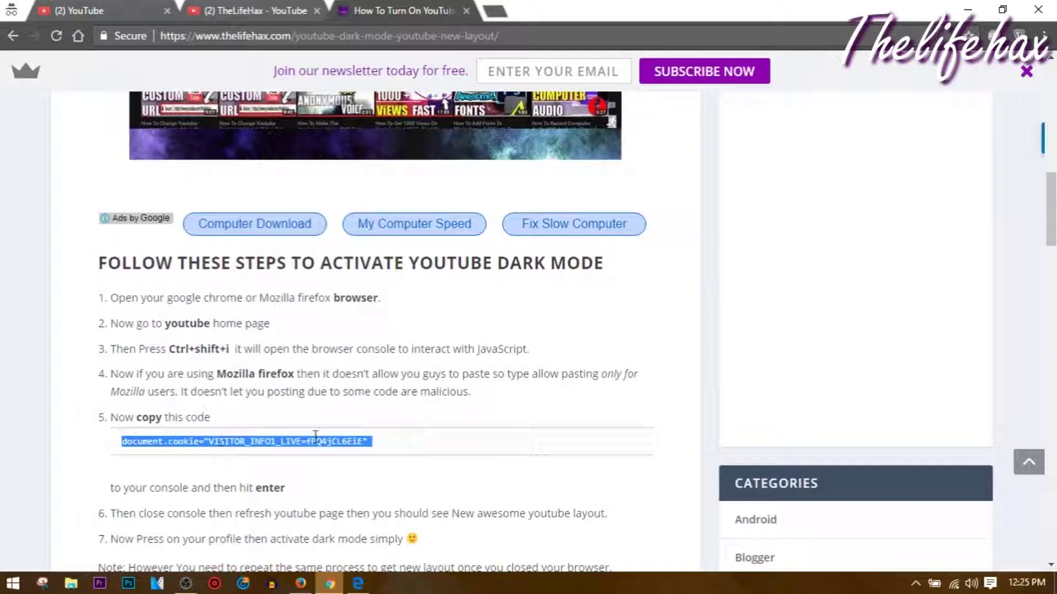
click(137, 6)
click(93, 439)
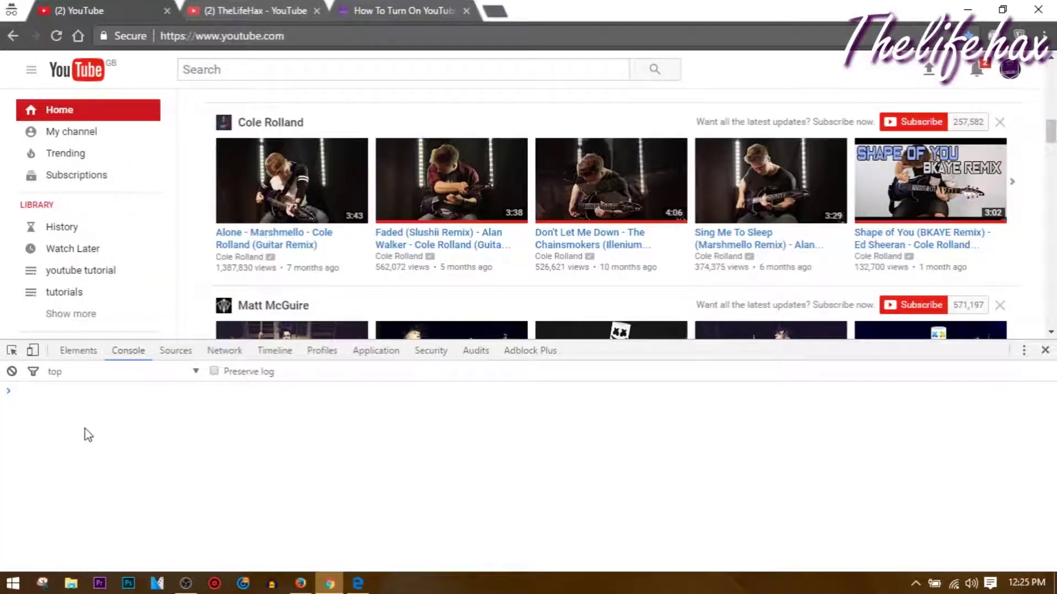
Paste the VISITOR_INFO1_LIVE document.cookie command into the console and run it.
right_click(43, 400)
click(30, 408)
right_click(100, 394)
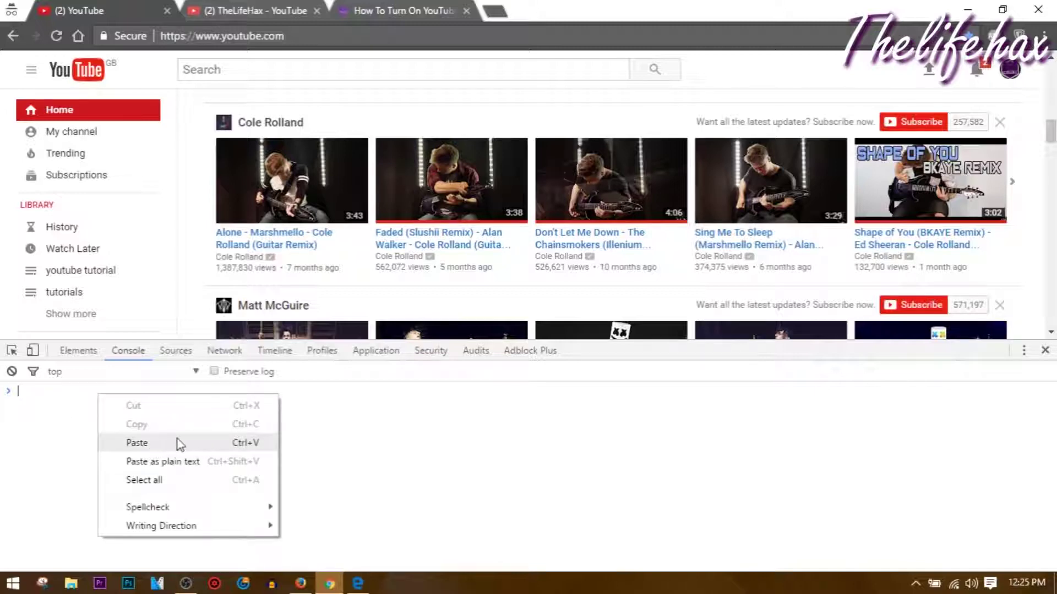
click(137, 443)
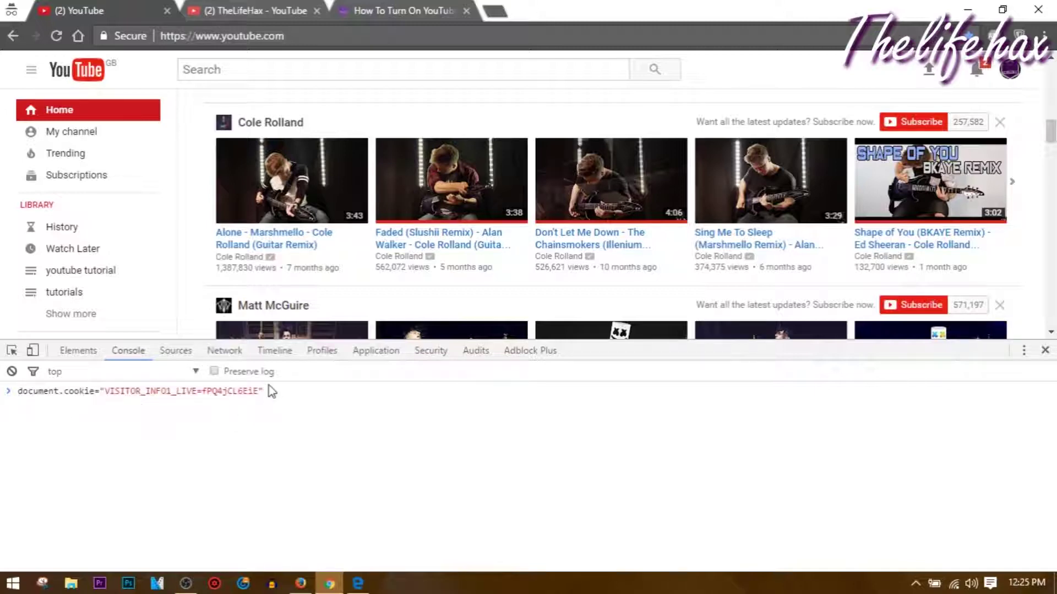
key(Return)
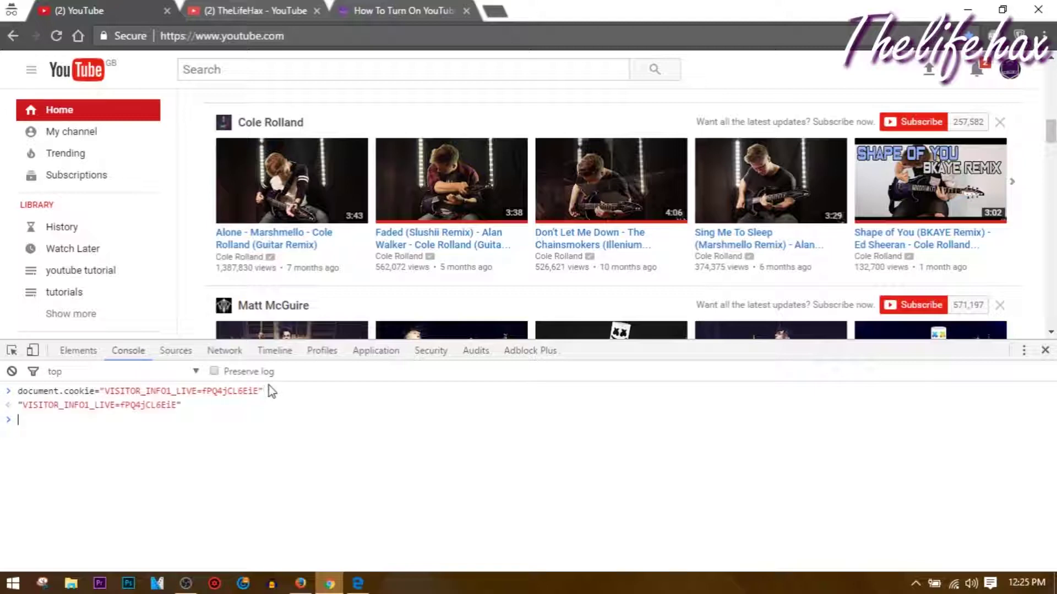
drag(183, 406, 25, 408)
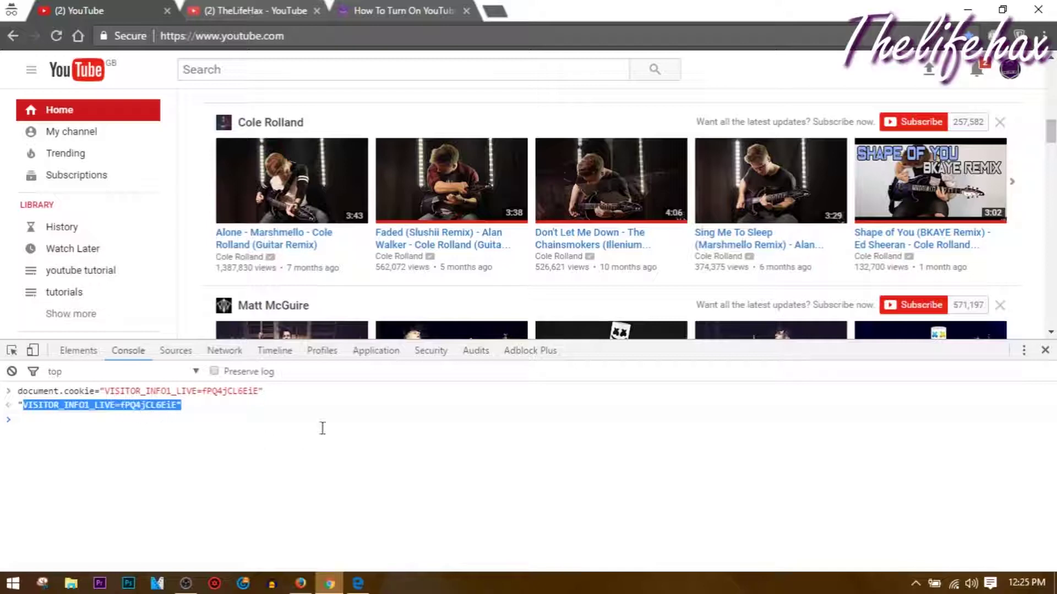
Close the developer tools and reload YouTube to load the new layout.
click(1045, 351)
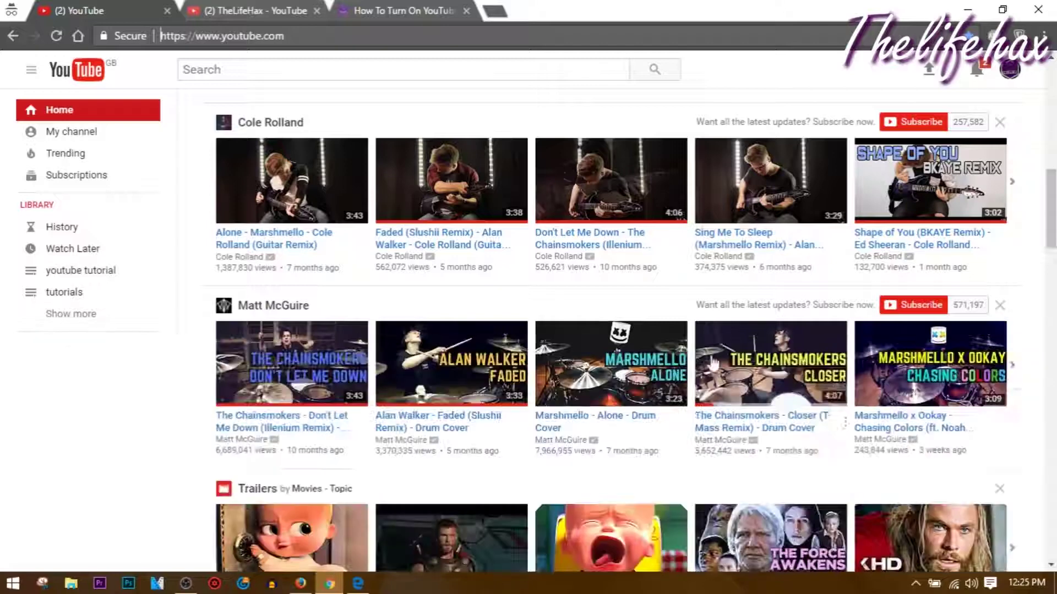
click(56, 37)
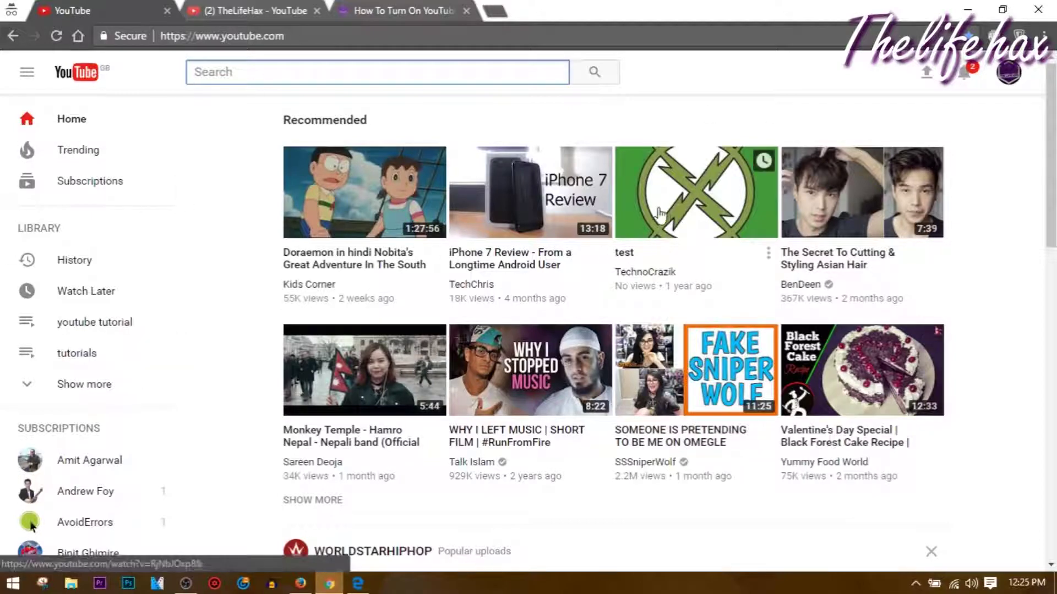
scroll(660, 214, down, 3)
scroll(754, 283, up, 3)
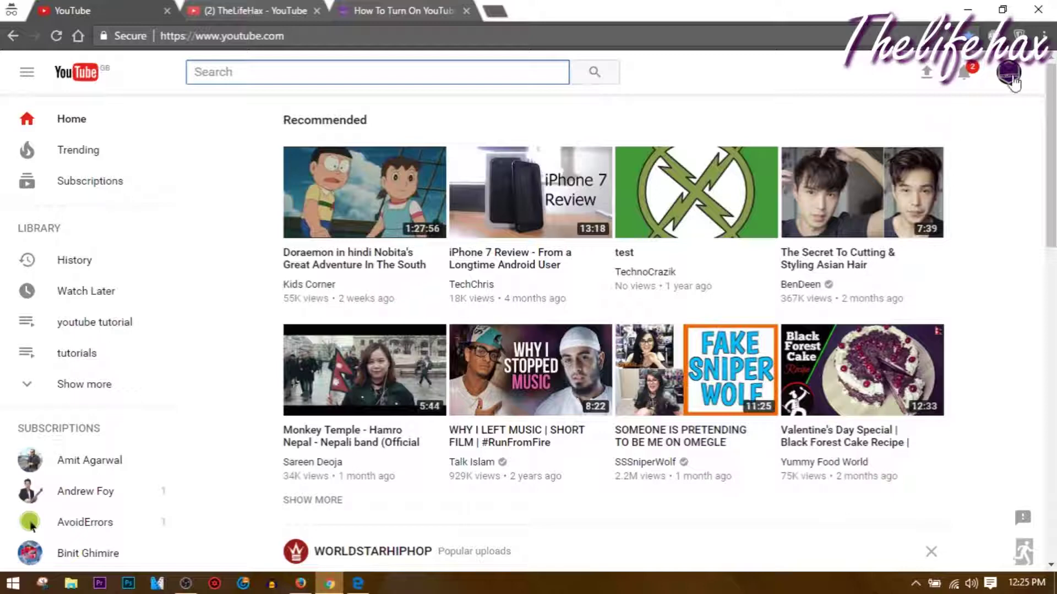
Turn on Dark Mode from the account menu's Dark Mode setting.
click(1010, 78)
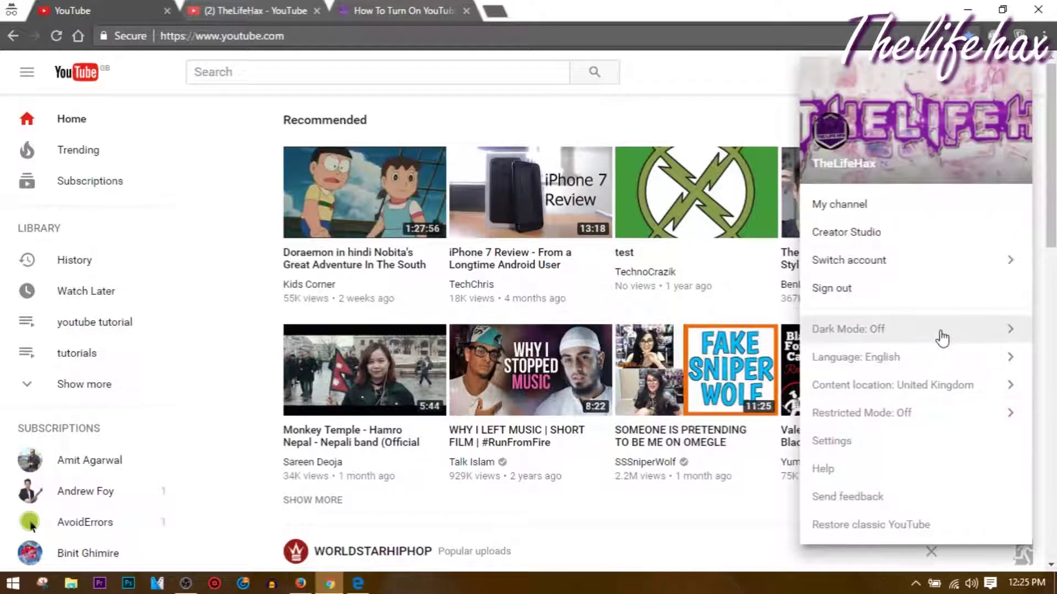
click(942, 338)
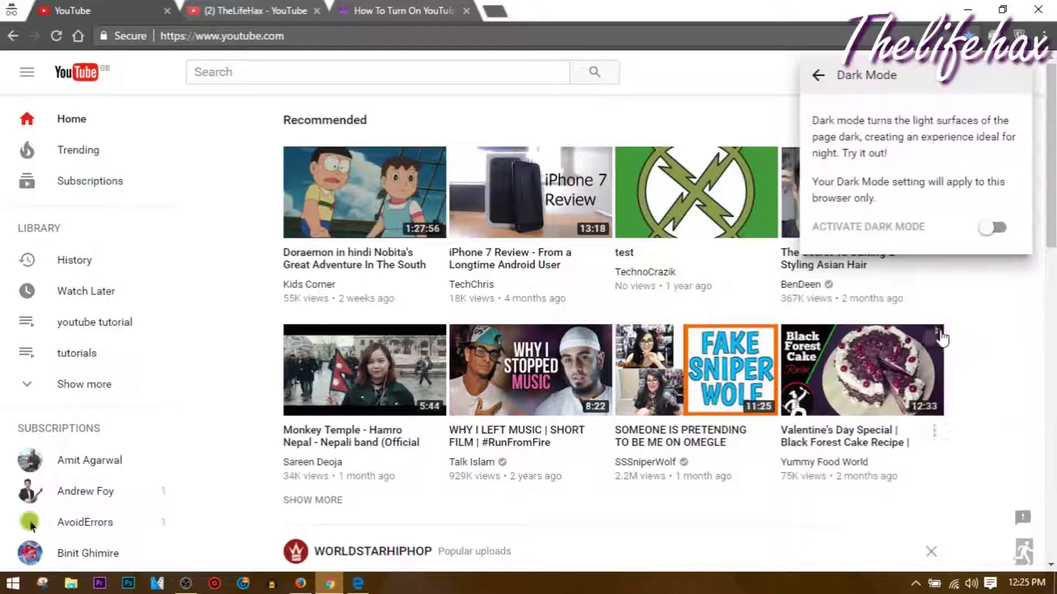
click(993, 227)
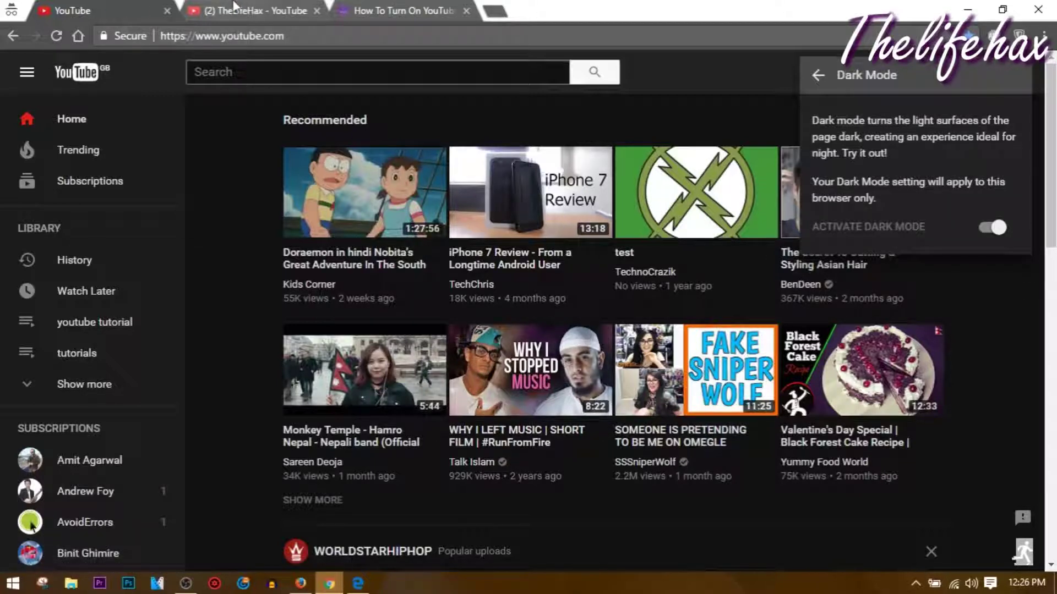
click(238, 9)
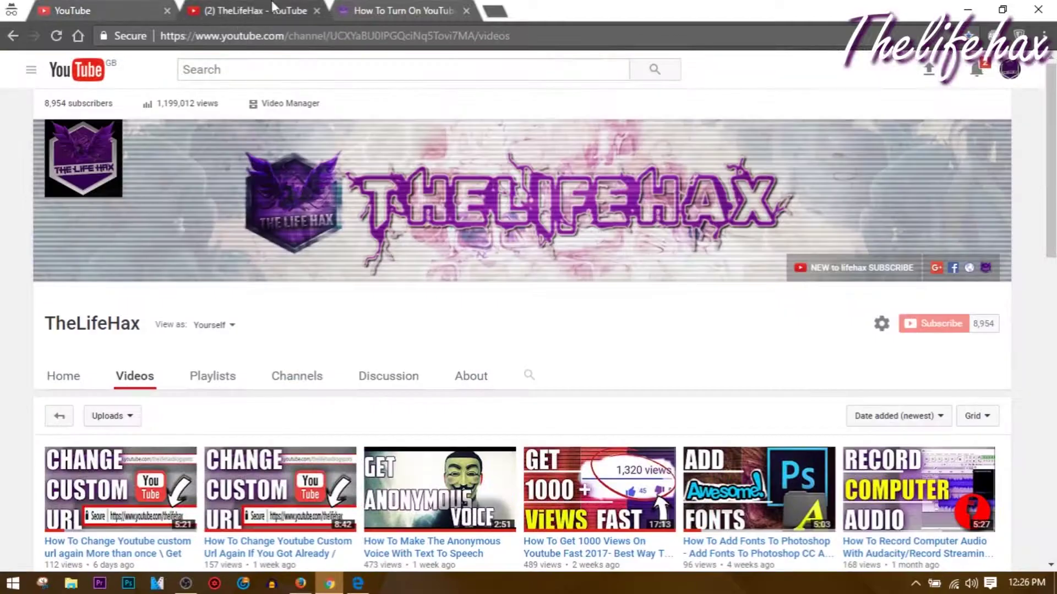
Reload TheLifeHax channel's Videos page and scroll through its dark-layout video grid.
key(ctrl+shift+Tab)
key(ctrl+Tab)
click(54, 35)
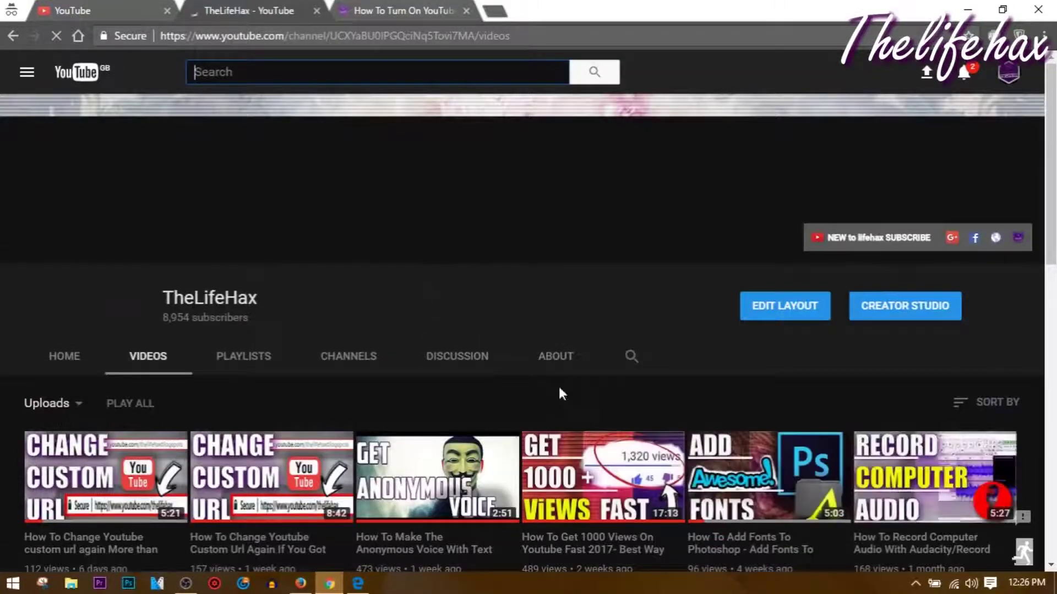
scroll(455, 336, down, 8)
scroll(512, 363, down, 6)
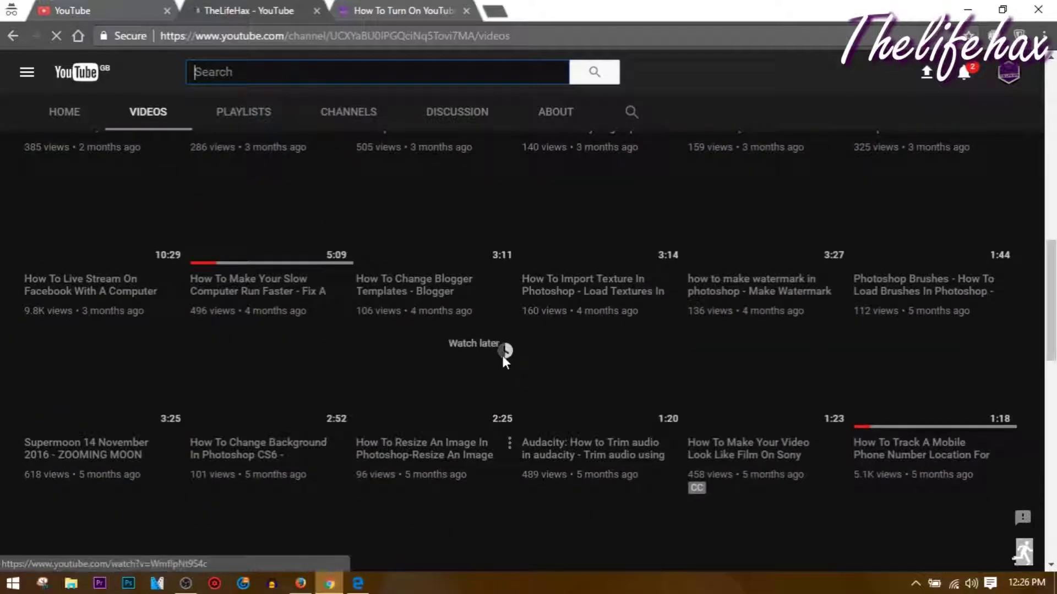
scroll(342, 295, up, 14)
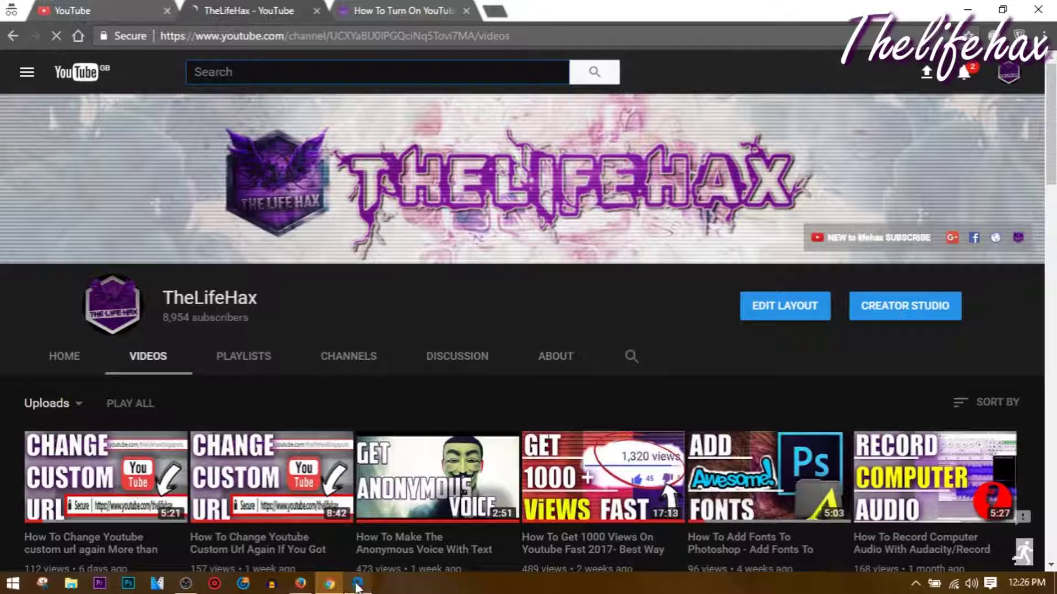
click(306, 588)
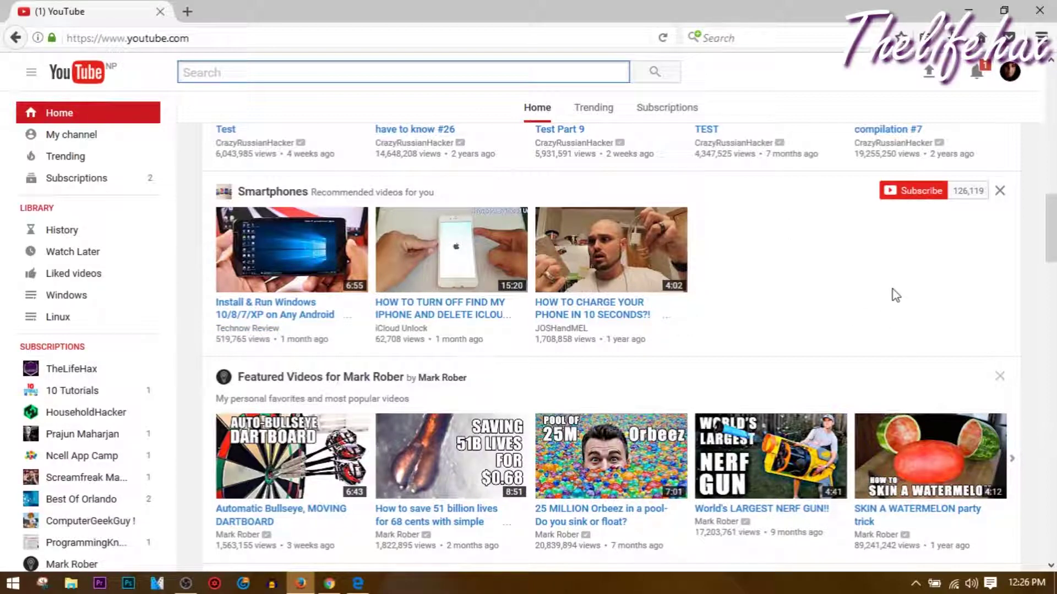
Open Firefox's developer tools via Inspect Element and switch to the Console.
key(ctrl+shift+k)
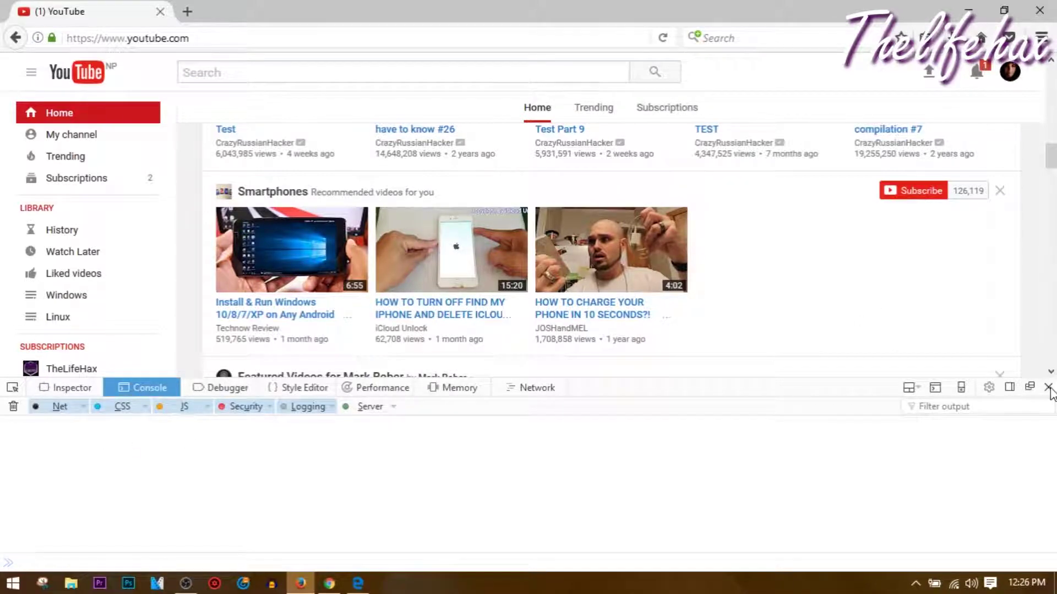
key(ctrl+shift+k)
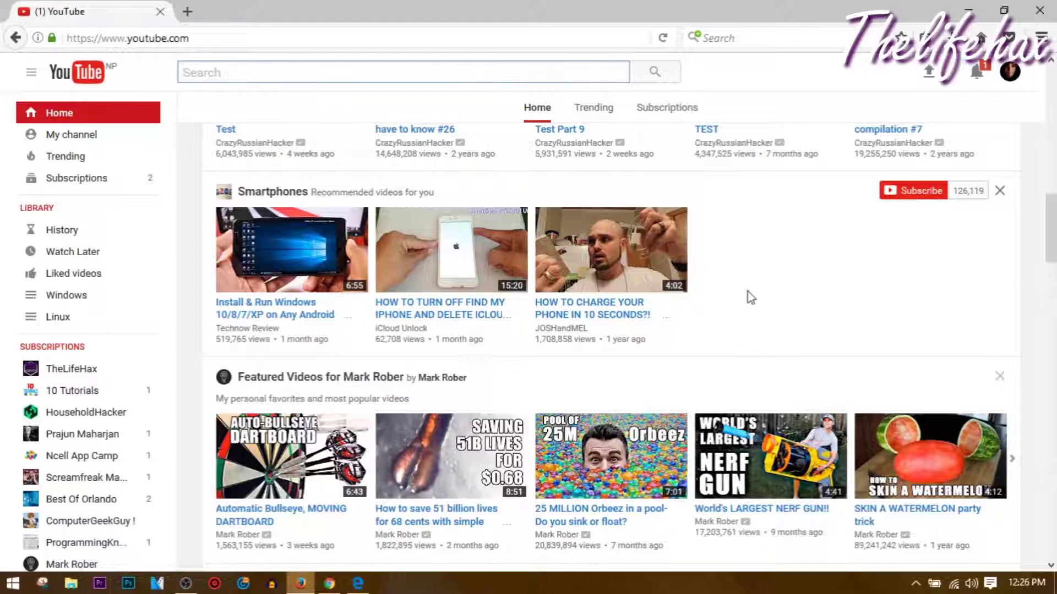
right_click(750, 294)
click(849, 447)
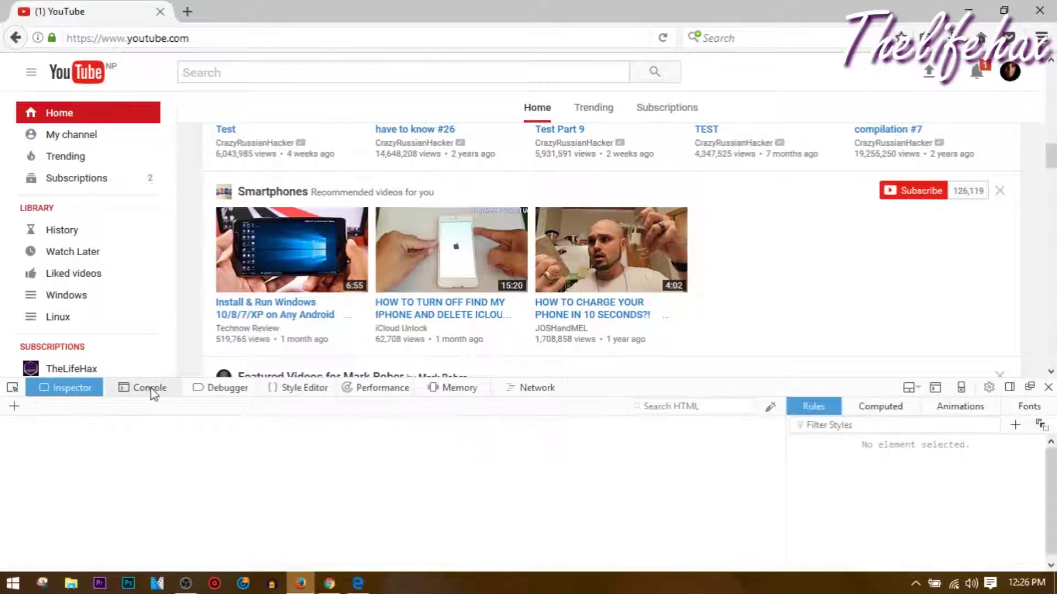
click(151, 390)
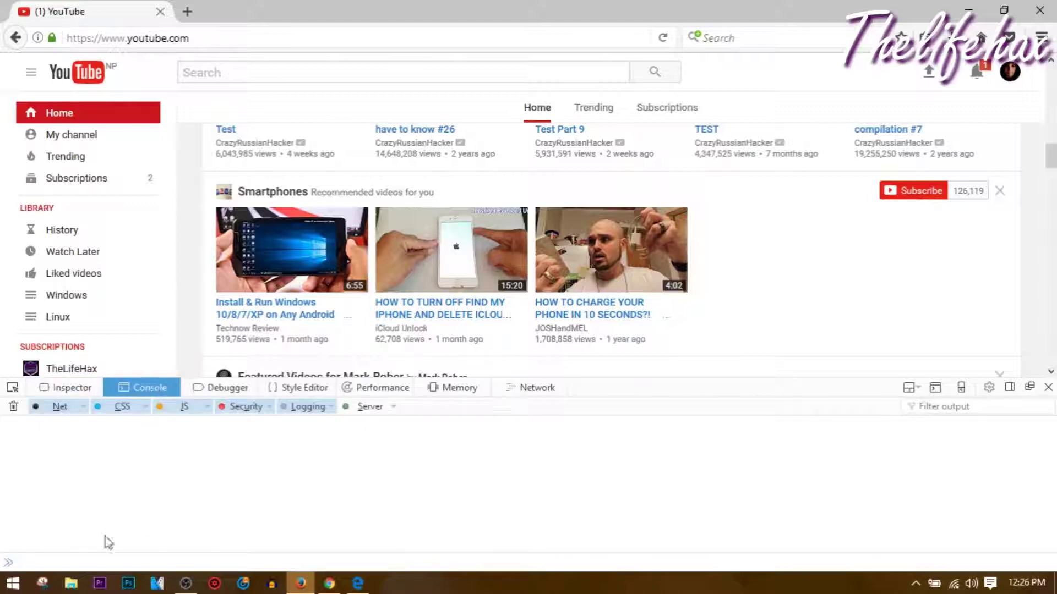
Bring up the paste menu at the Firefox console's input line.
click(26, 557)
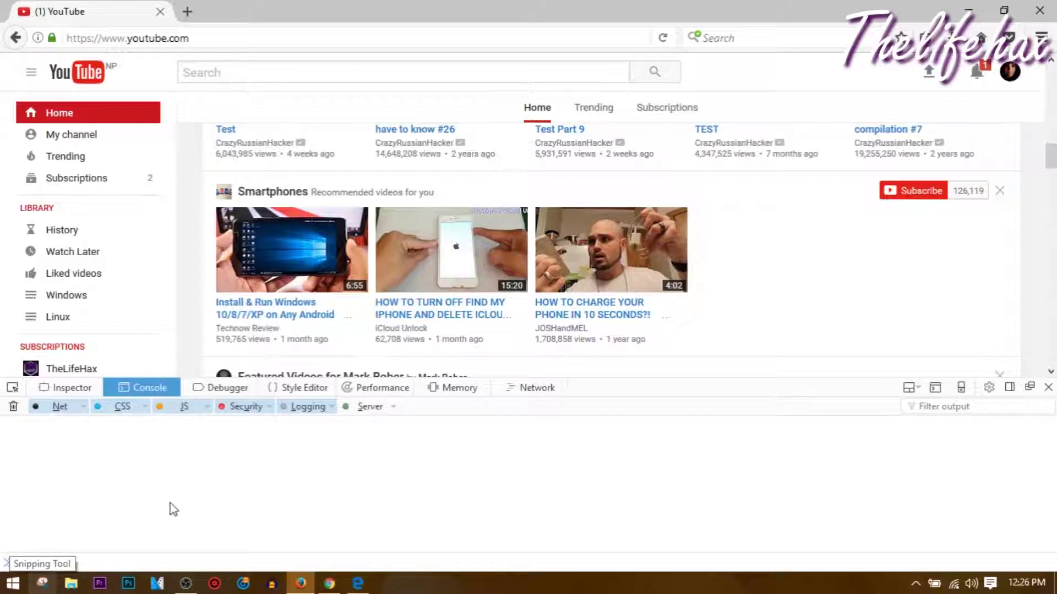
right_click(87, 511)
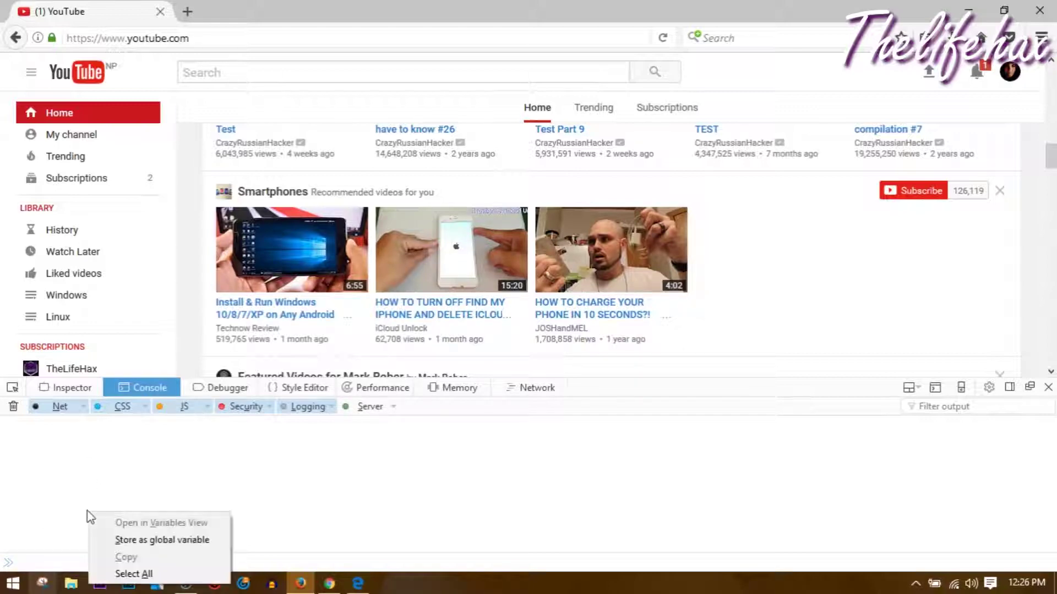
click(59, 562)
right_click(60, 562)
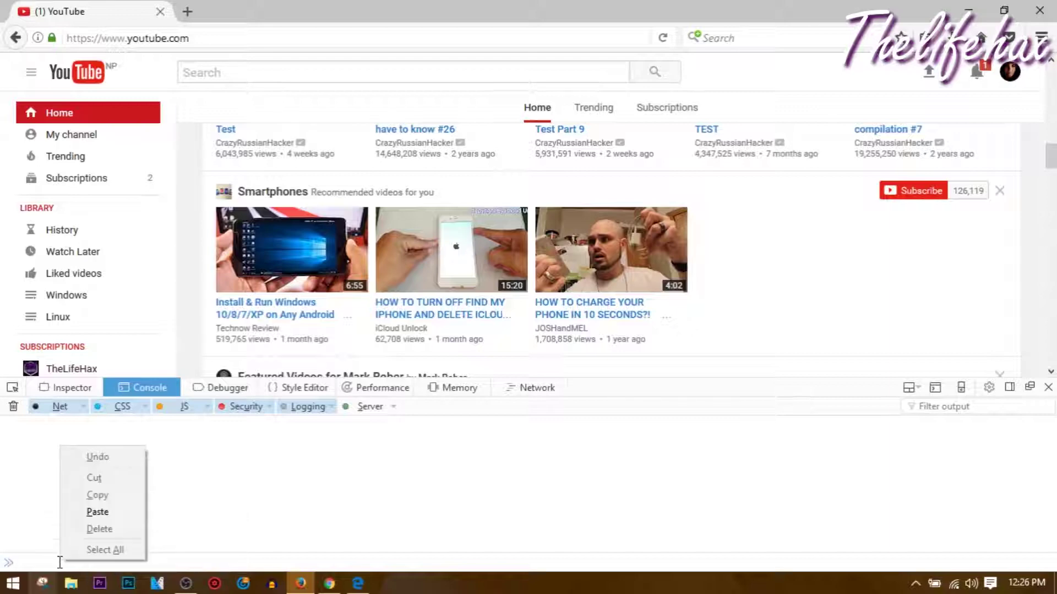
click(96, 565)
right_click(88, 561)
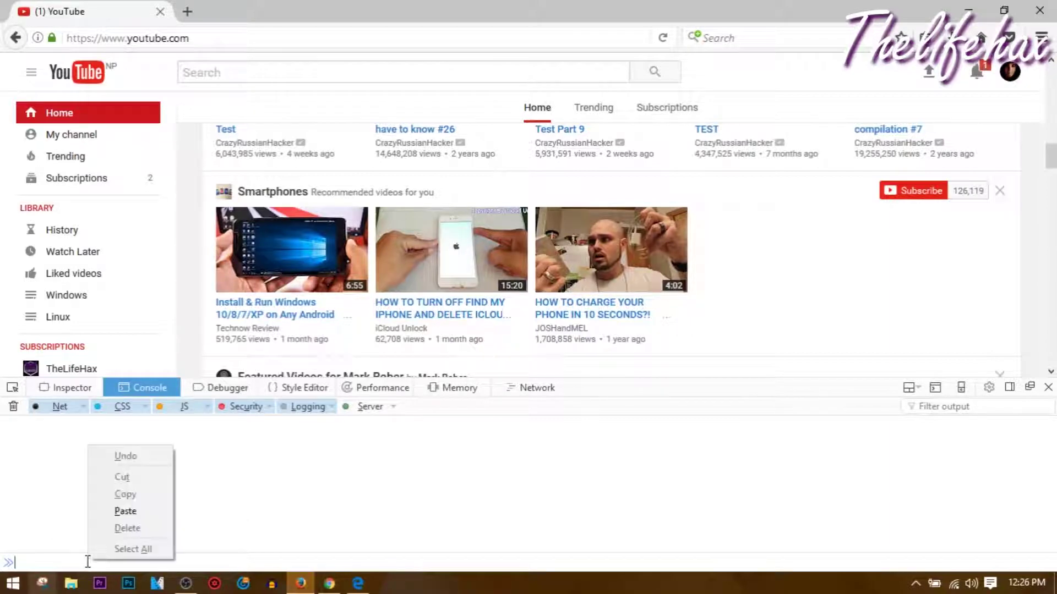
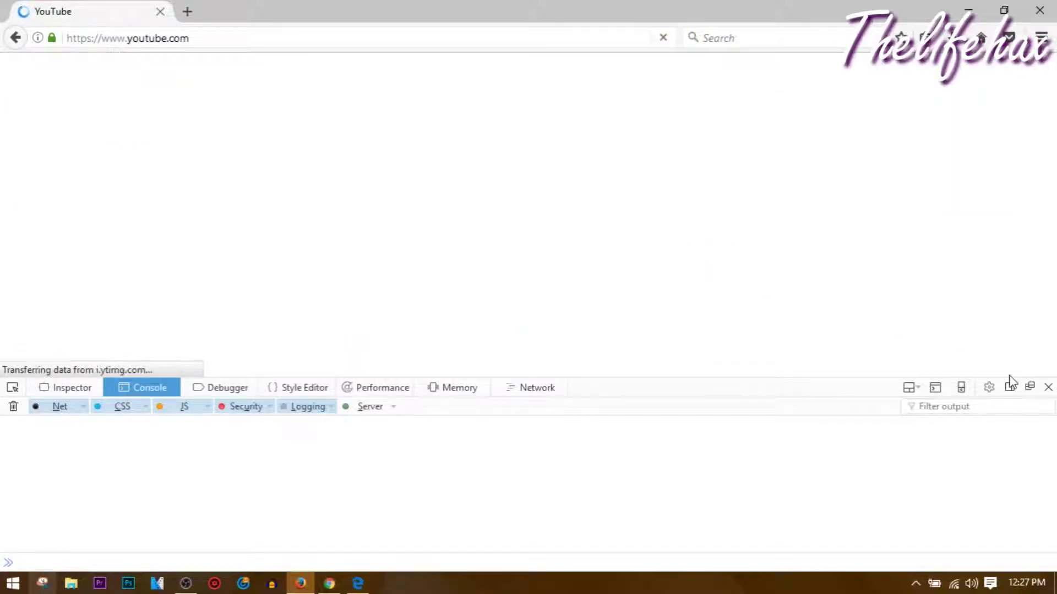
Close Firefox's developer tools and return to the top of the YouTube home feed.
click(1047, 387)
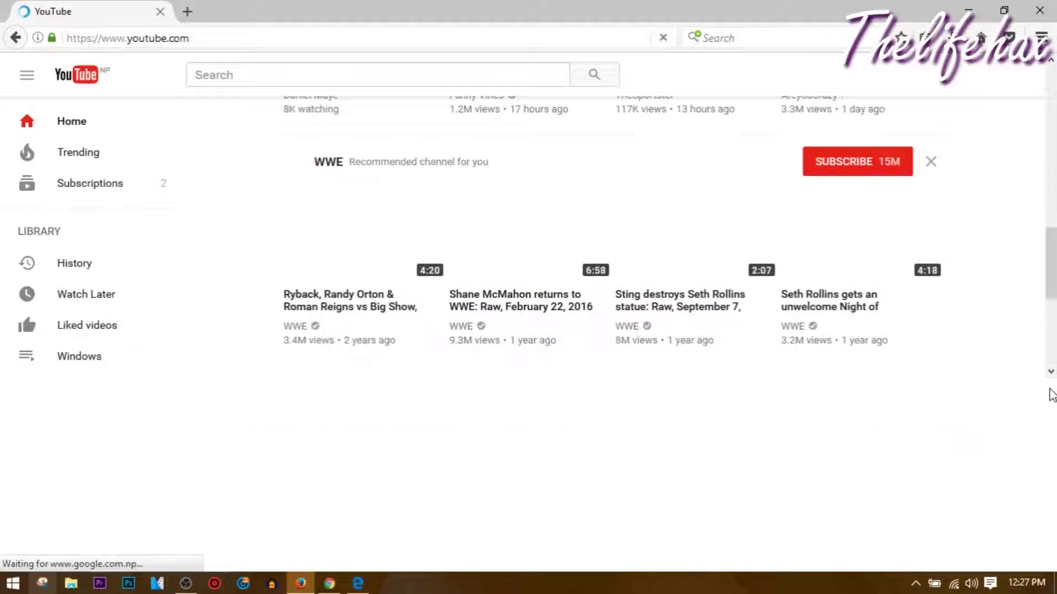
scroll(1029, 85, up, 10)
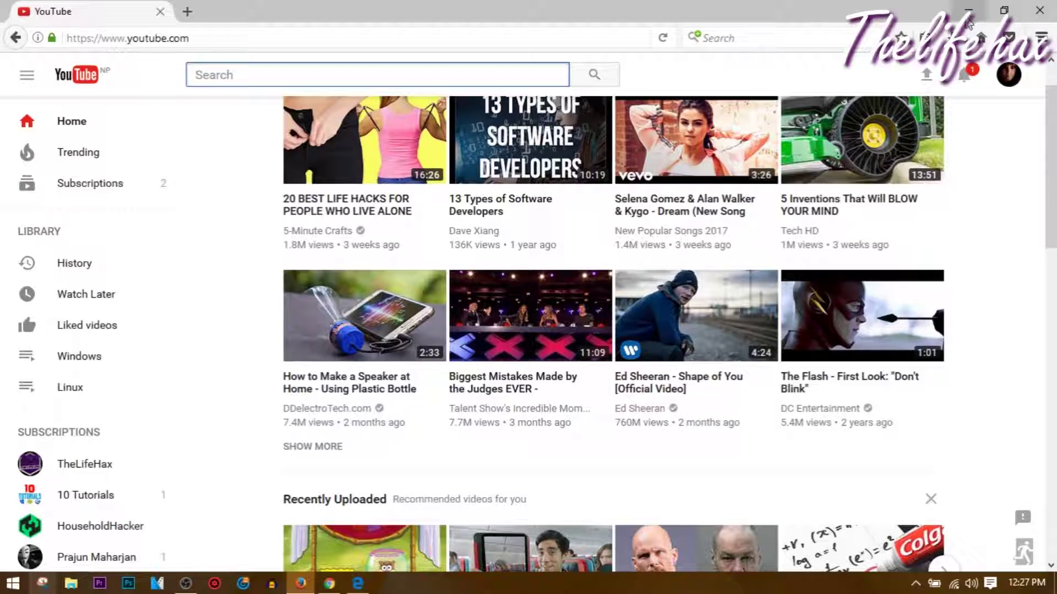
Launch Microsoft Edge from the taskbar and maximize its window.
click(357, 583)
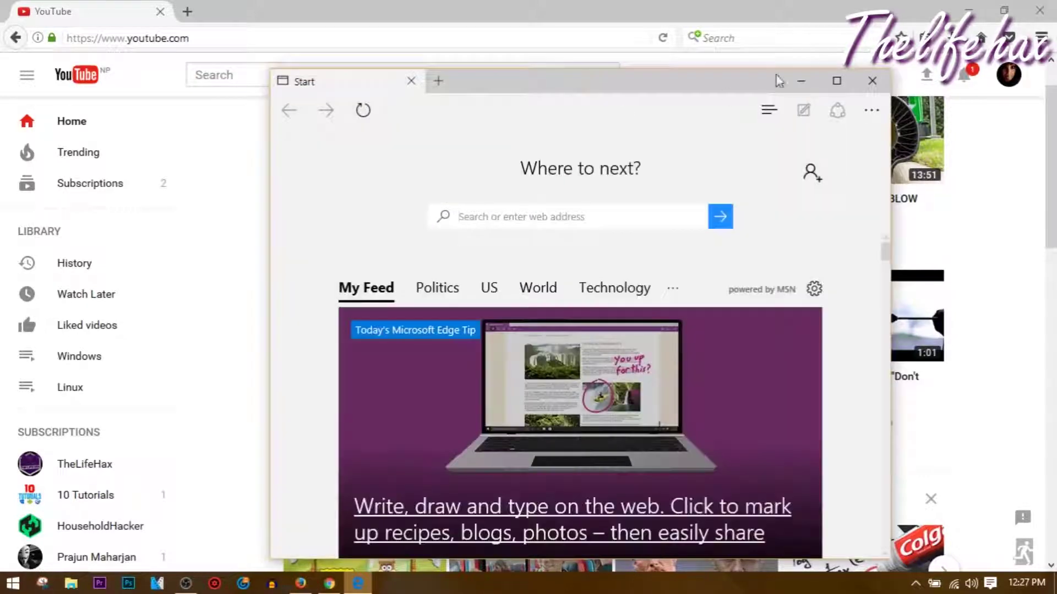
click(837, 81)
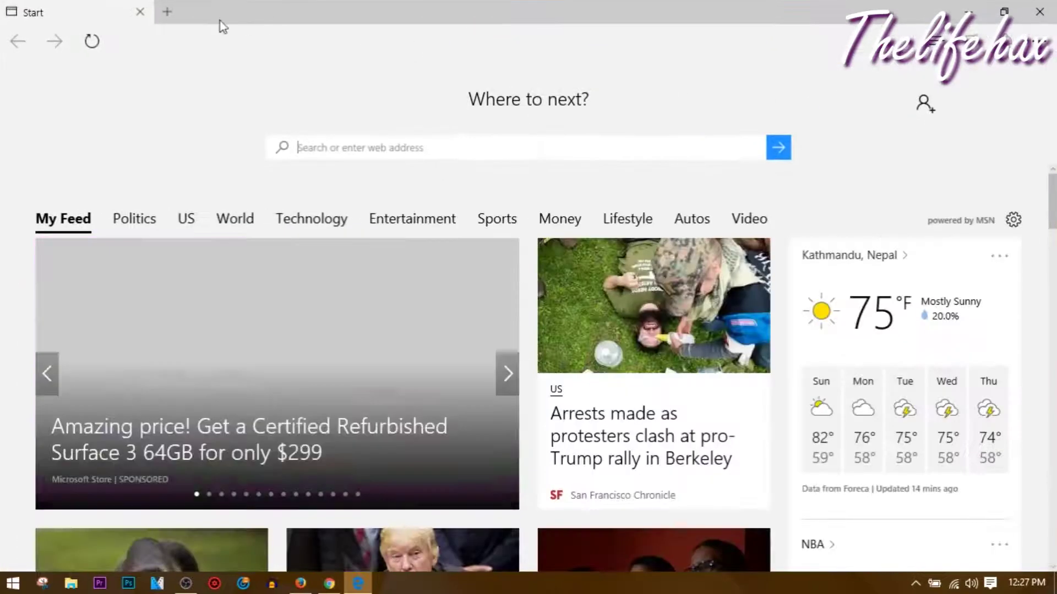
scroll(204, 34, down, 2)
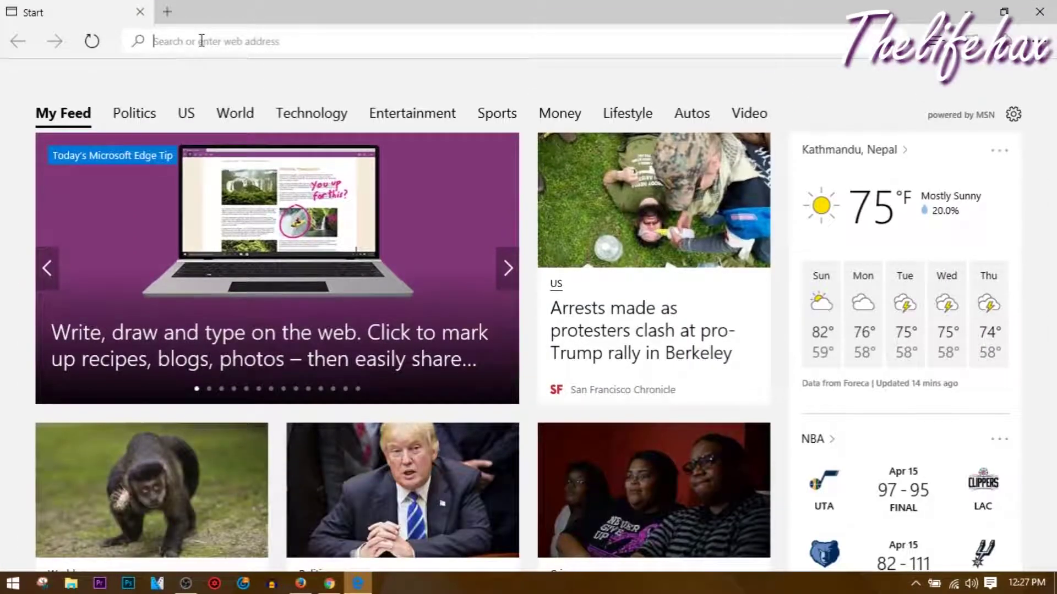
Go to youtube.com in Edge, showing the classic home page layout.
click(201, 41)
text(youtube.com)
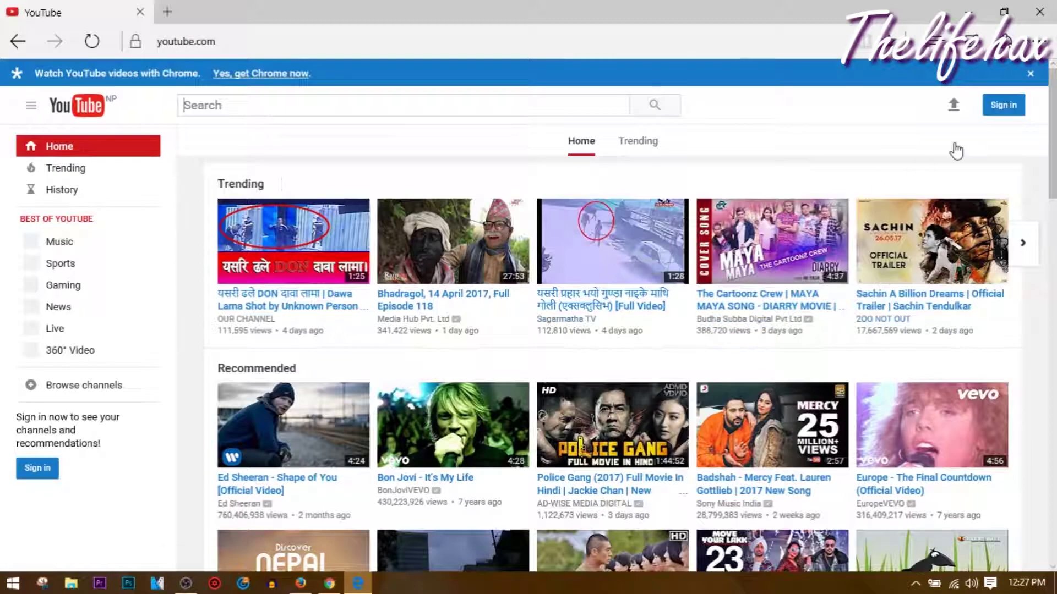
right_click(891, 157)
Open F12 Developer Tools from Edge's More actions menu, landing on the Console.
click(817, 181)
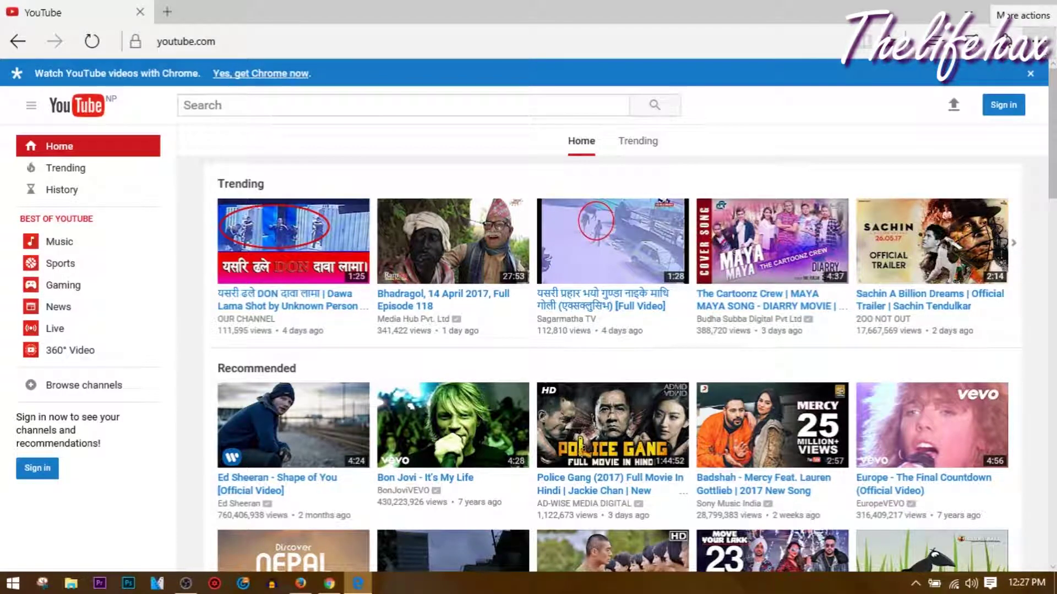
click(1037, 41)
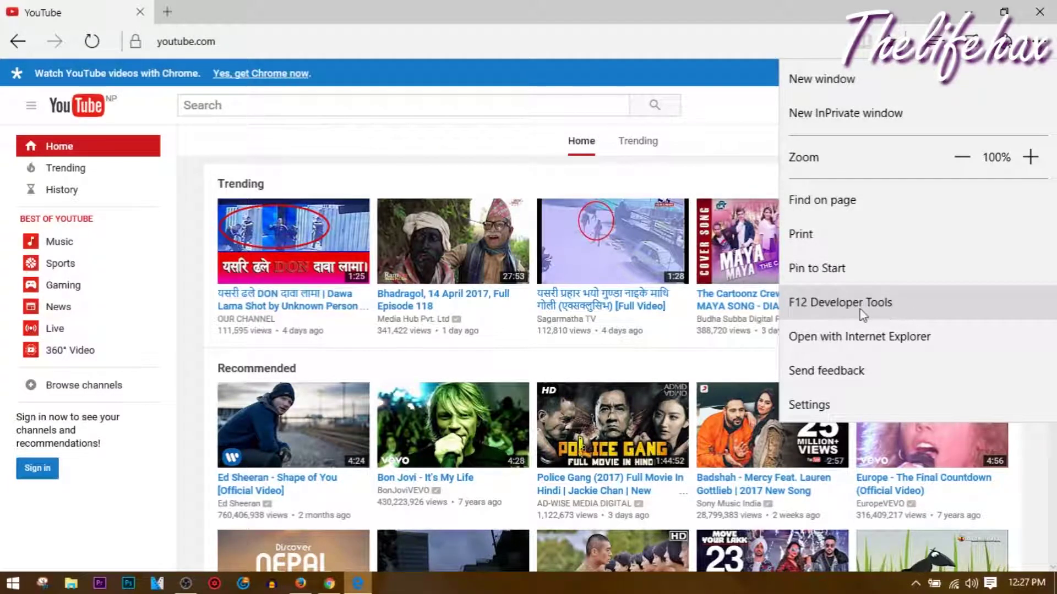
click(878, 310)
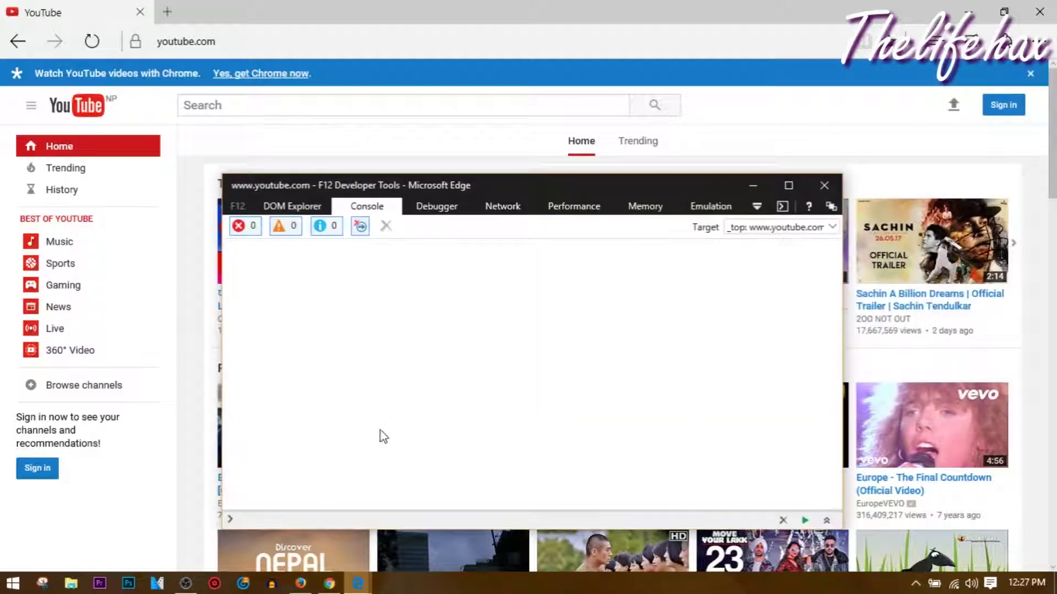
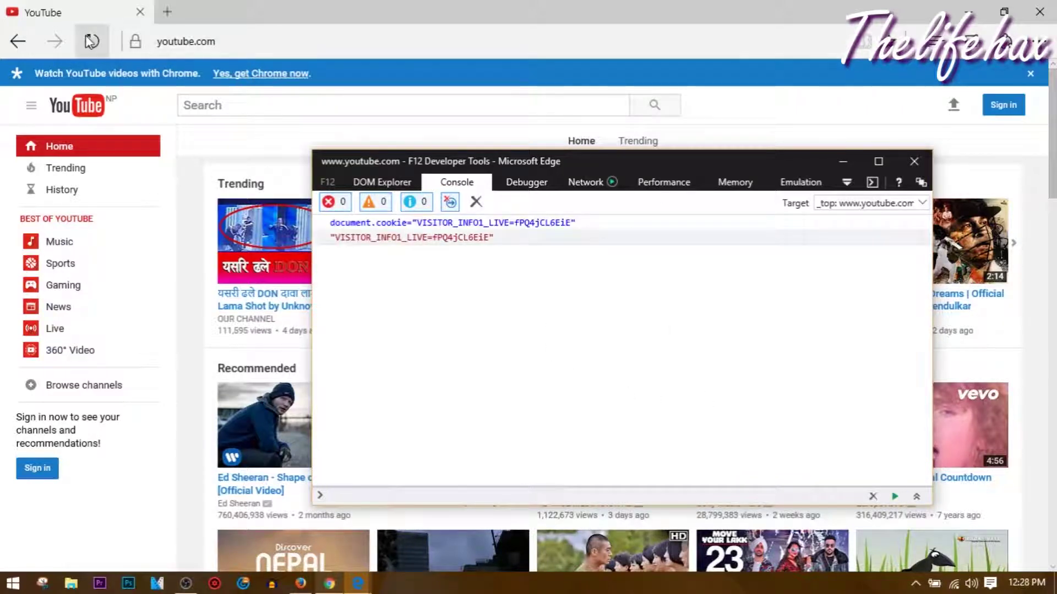
Reload youtube.com so the VISITOR_INFO1_LIVE cookie takes effect.
click(89, 41)
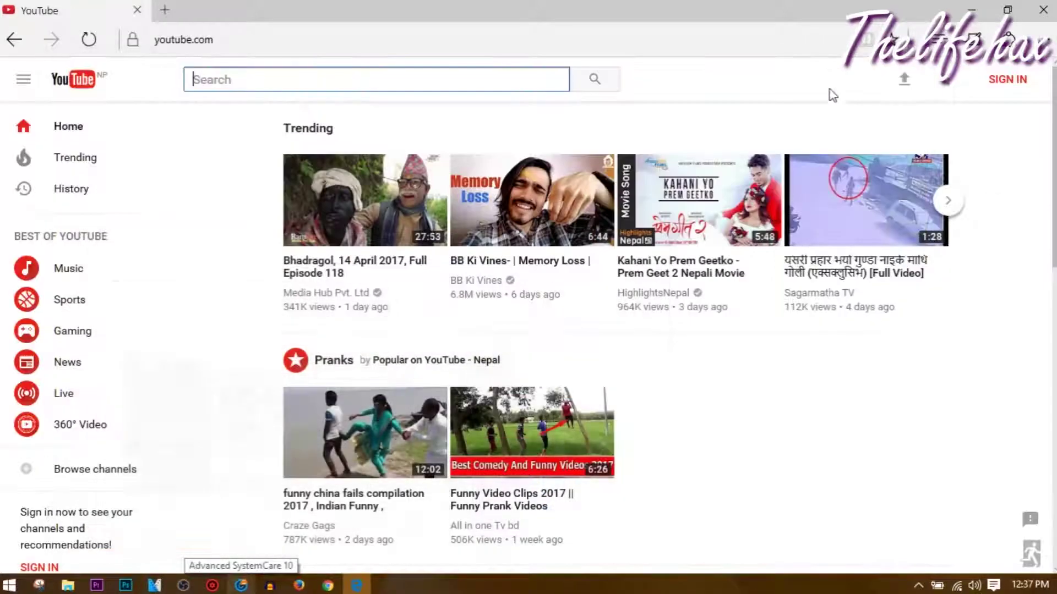
Scroll through the YouTube home feed to inspect the new Trending, Pranks and Music rows.
scroll(762, 337, down, 3)
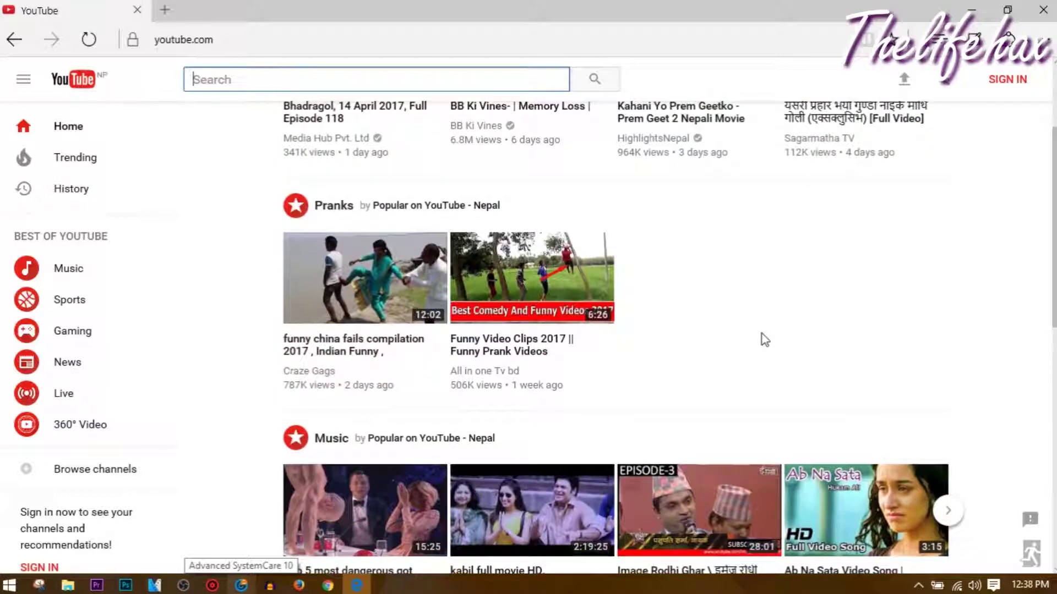
scroll(764, 339, down, 10)
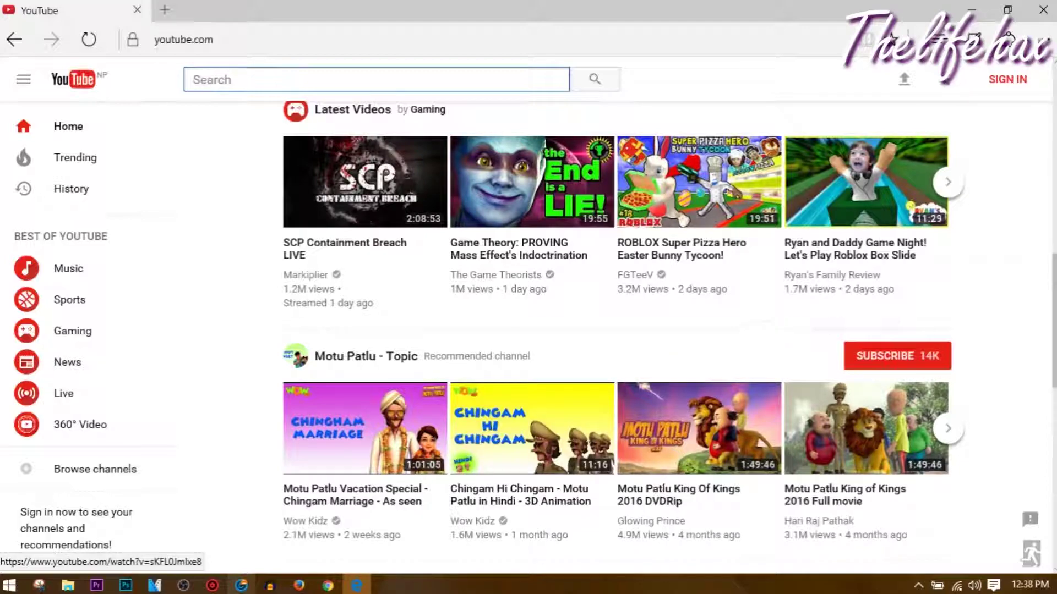
scroll(898, 299, up, 13)
scroll(854, 338, down, 9)
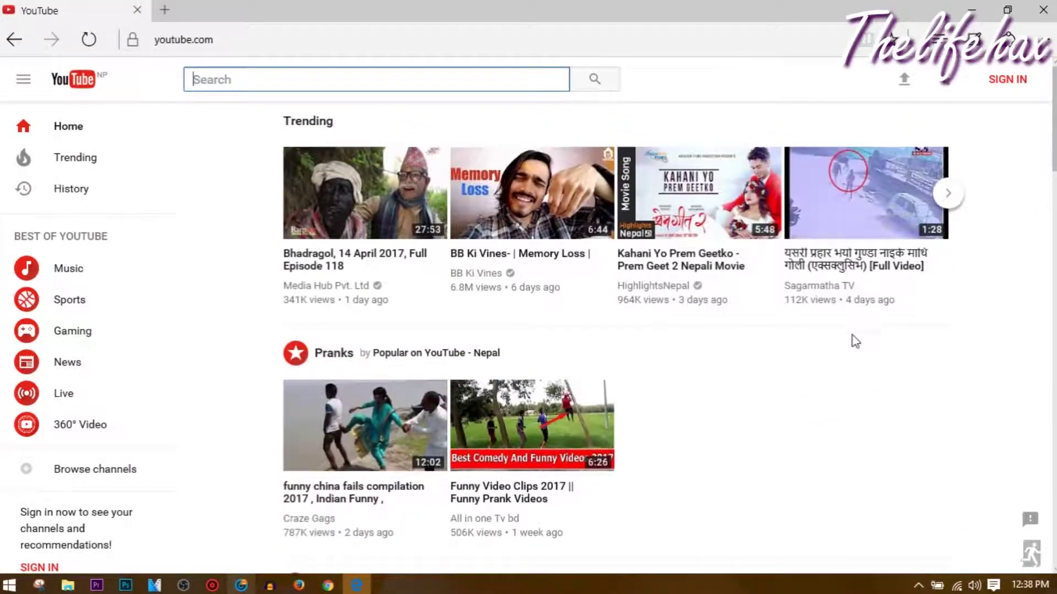
scroll(855, 341, up, 8)
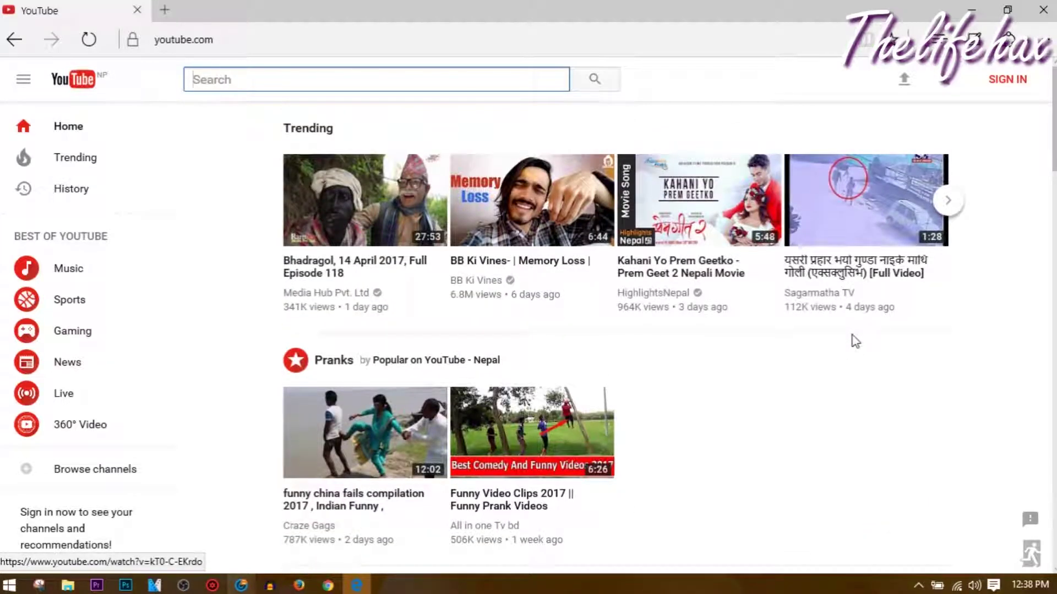
scroll(855, 342, down, 1)
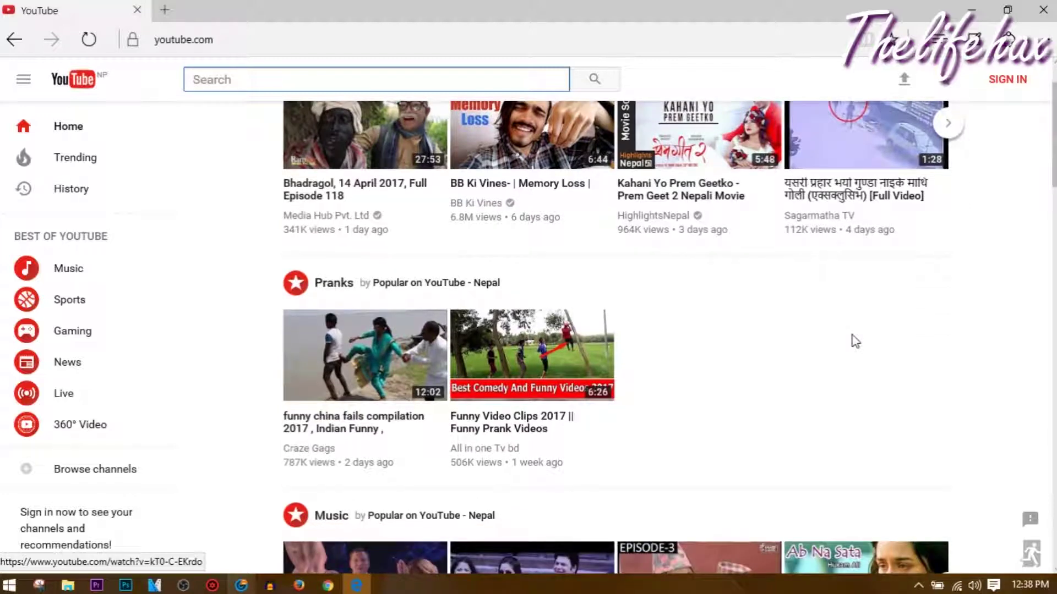